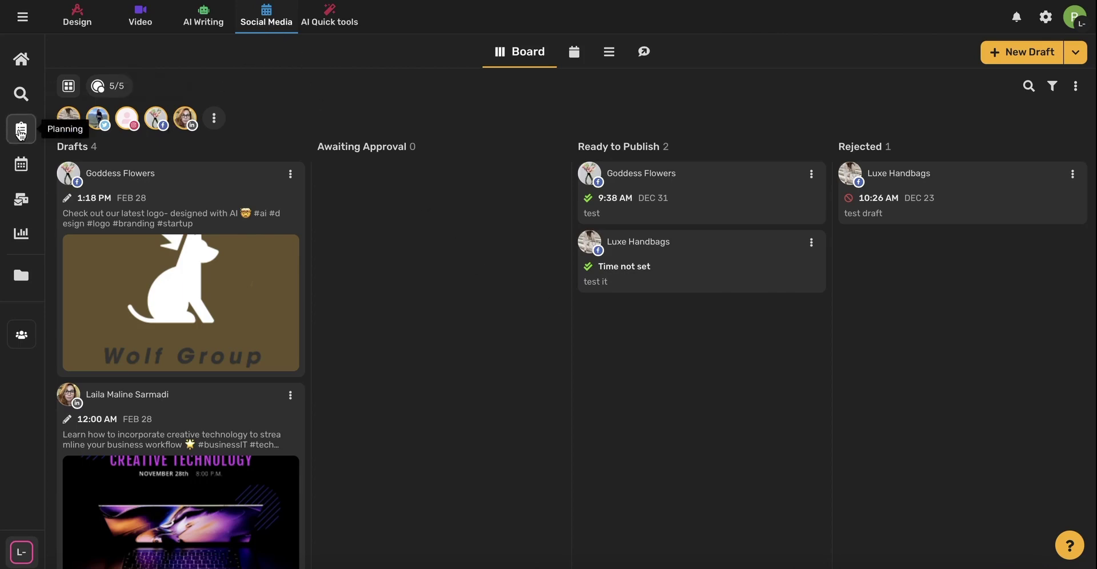
- Open client review in the social media planning area and view the Social Media January bundle's options and sharing details
click(22, 132)
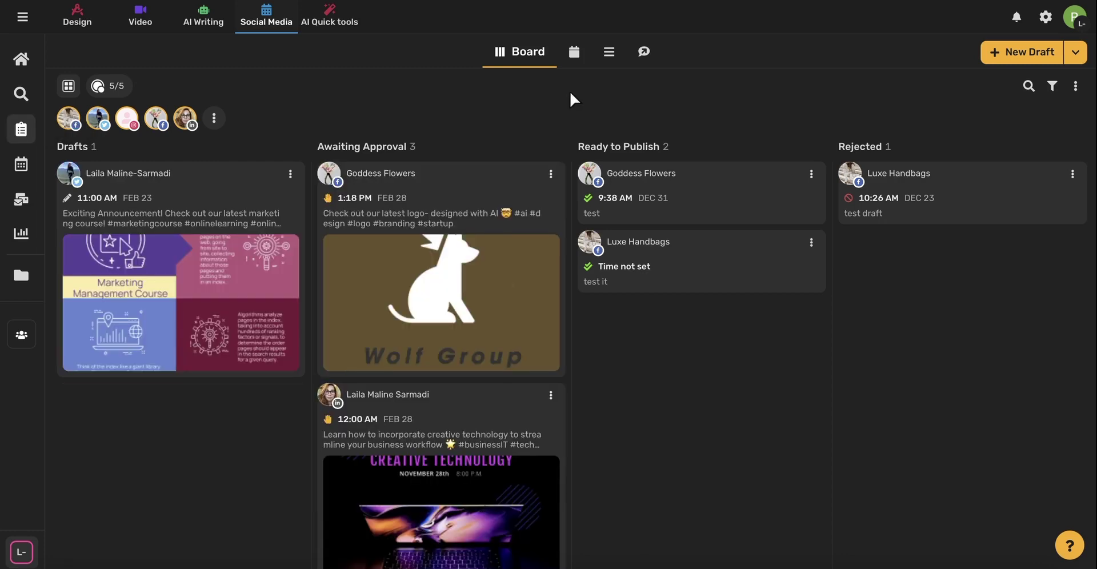
click(644, 53)
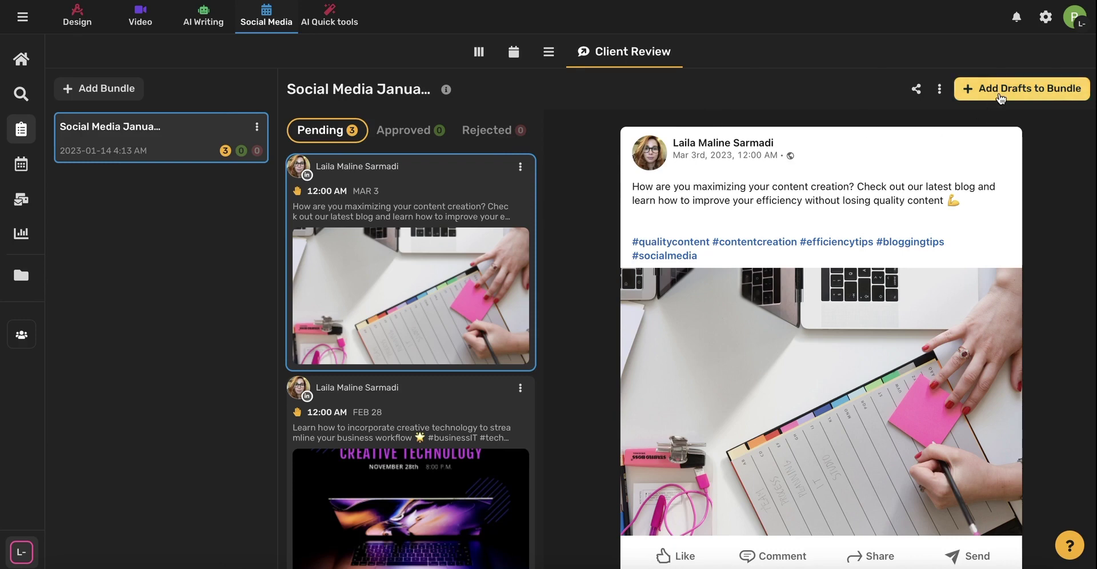
click(940, 91)
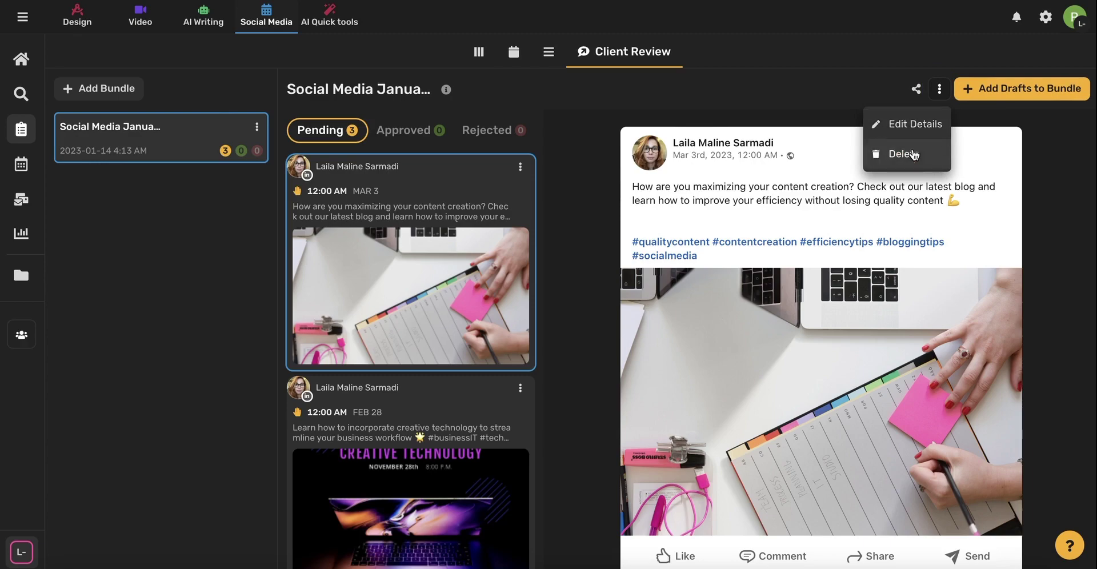
click(916, 89)
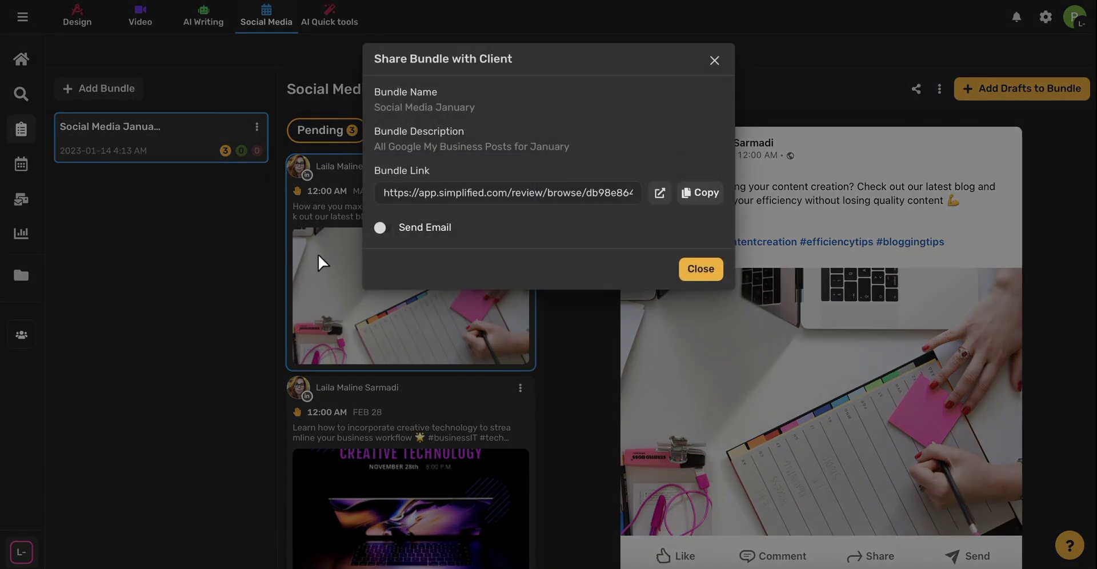
click(700, 269)
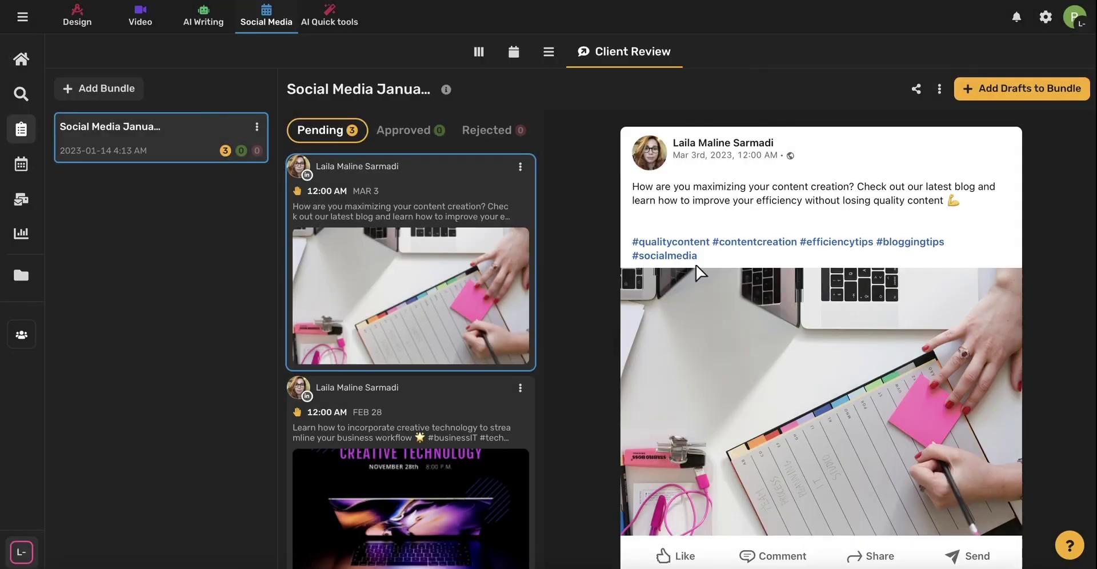
- Start a new approval bundle named "Feb Social Posts for" followed by the client's first name
click(89, 94)
click(439, 114)
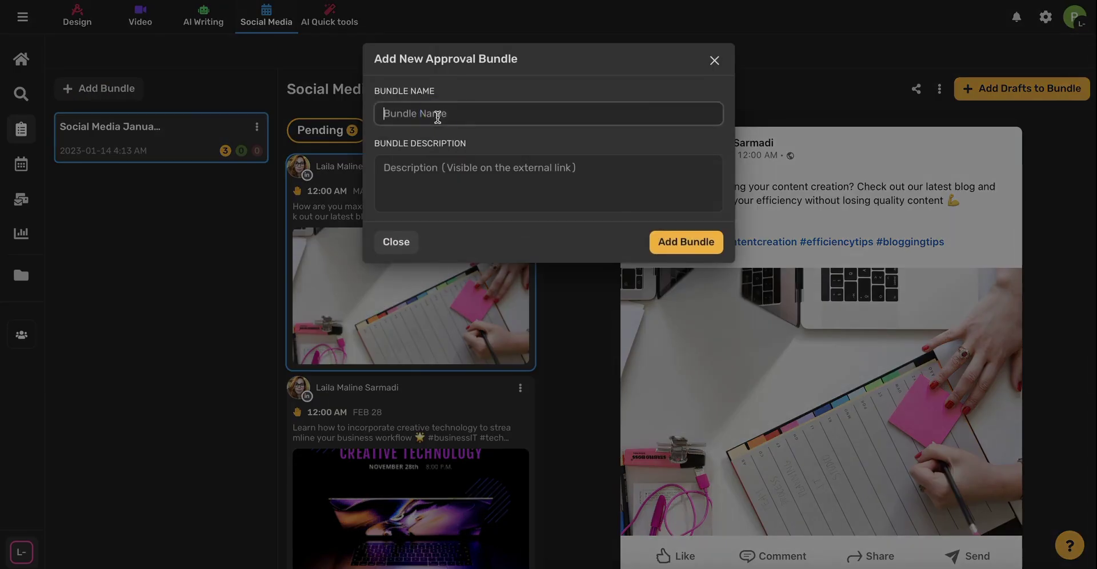
text(Feb Social Posts for Steven)
- Greet the client by name in the description, add "Here are the drafts for social for March- would love to hear your thoughts!", and create the bundle
click(384, 167)
text(Hey Steven! Here are the )
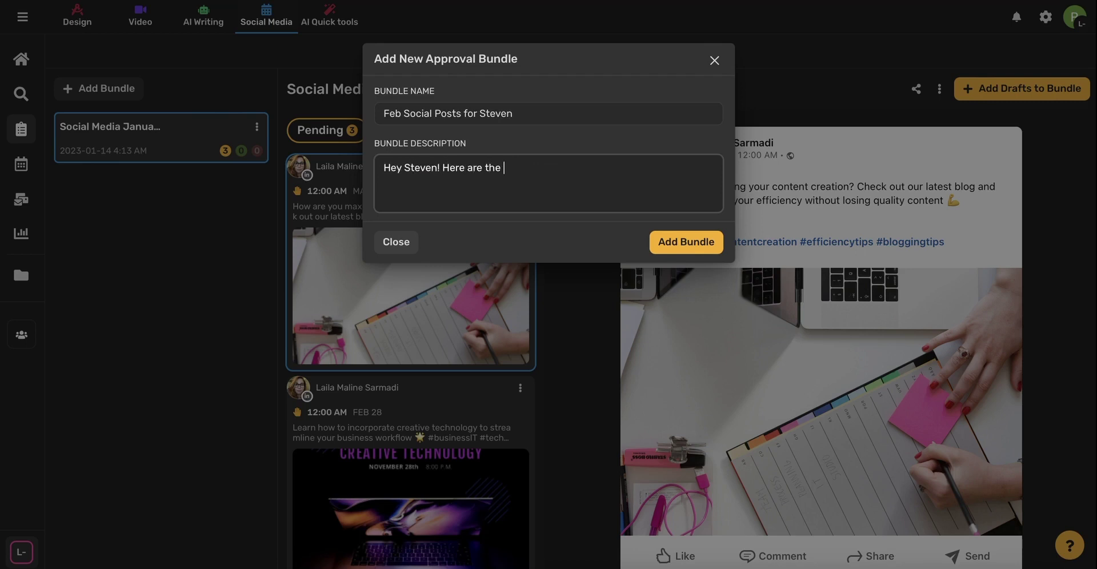
text(drafts for social for March- would love to hea)
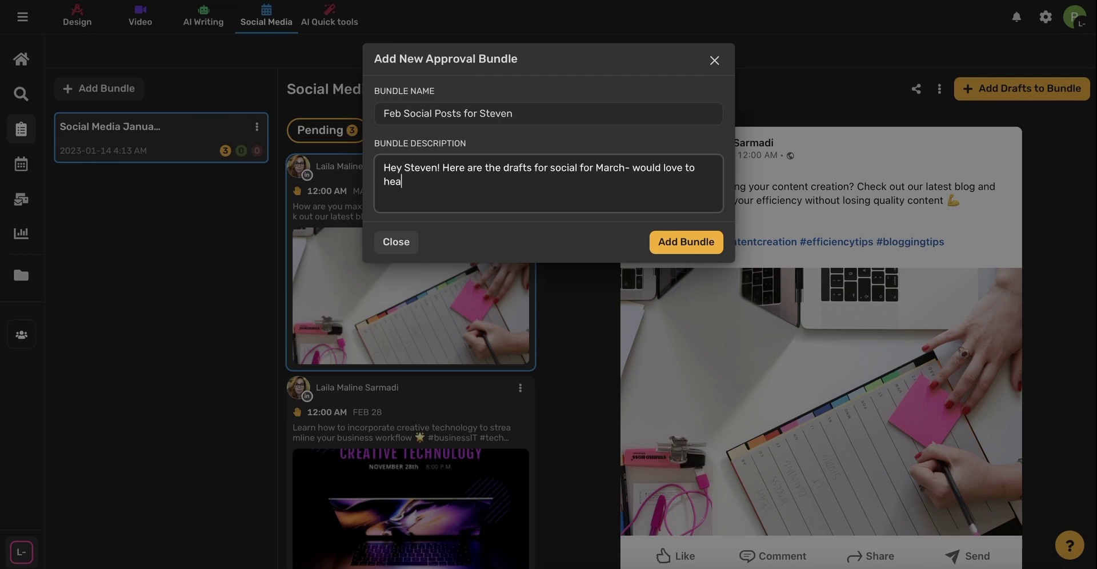
text(r your thoughts!)
click(692, 241)
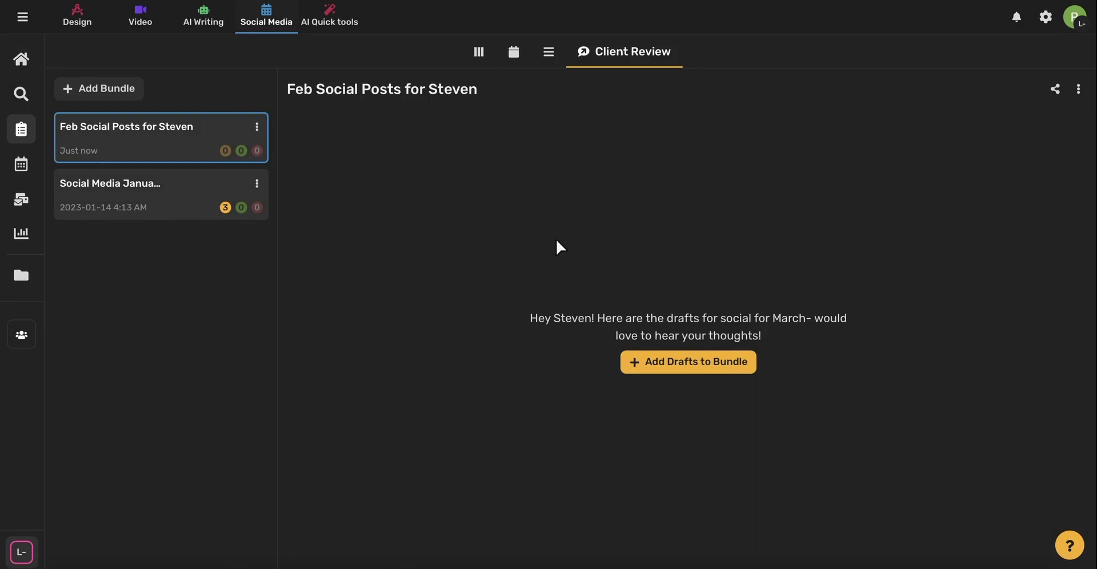
- Add the Wolf Group logo draft and the Marketing Management Course draft to the new February bundle
click(702, 366)
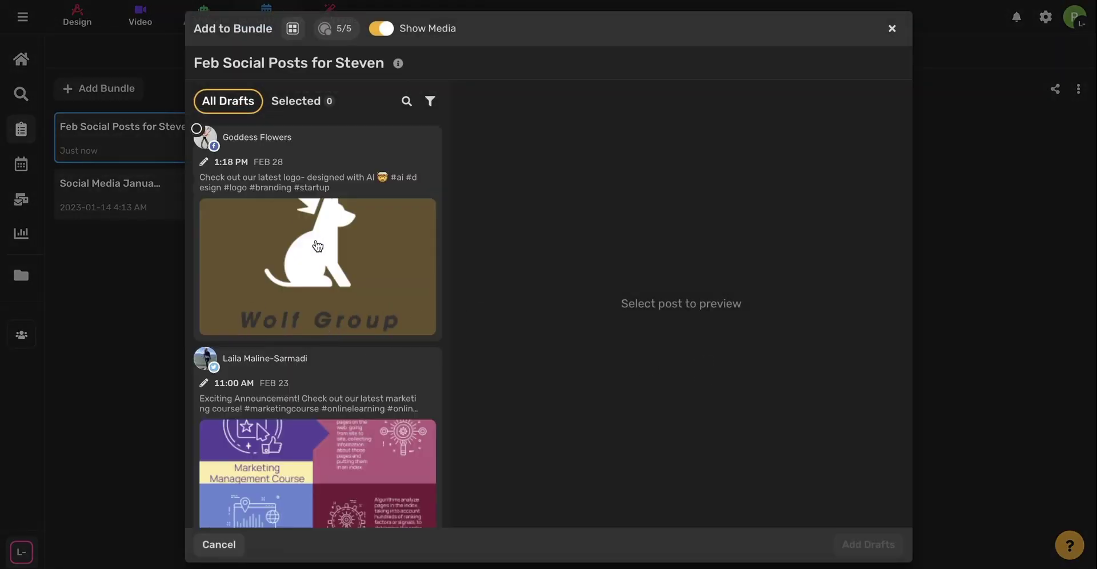
click(196, 131)
scroll(199, 186, down, 2)
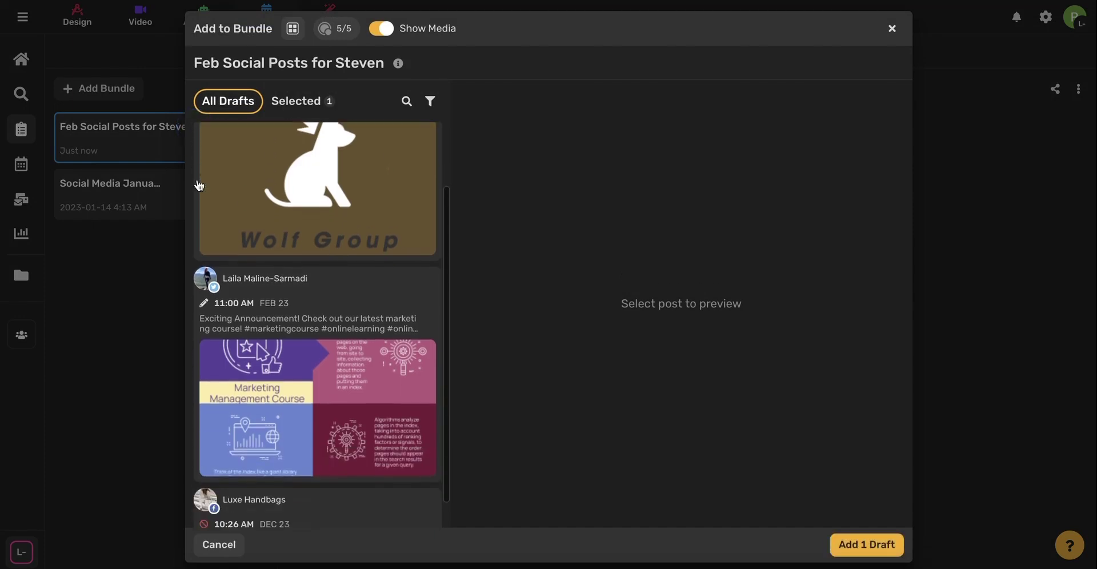
click(198, 267)
scroll(278, 200, up, 1)
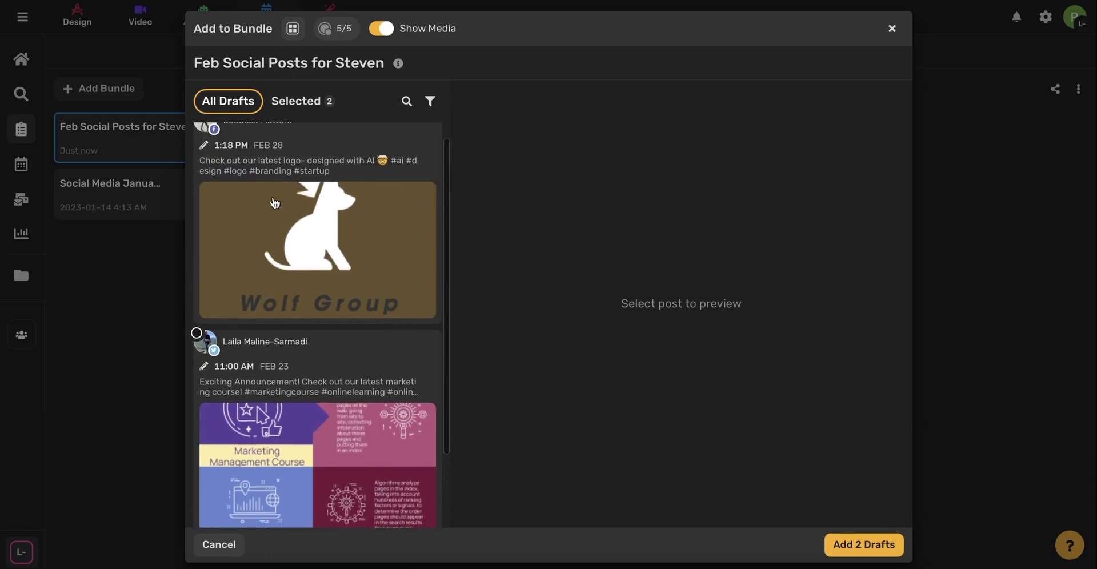
click(862, 542)
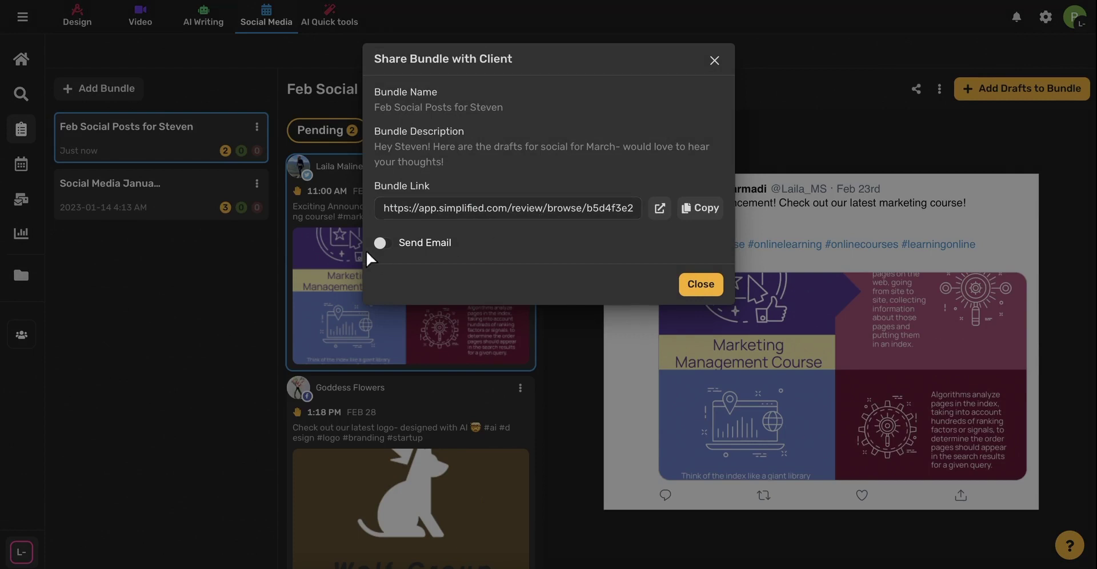
- Enable email sharing for the bundle, choose the recipient's address from the suggested contacts, and send the review link
click(383, 246)
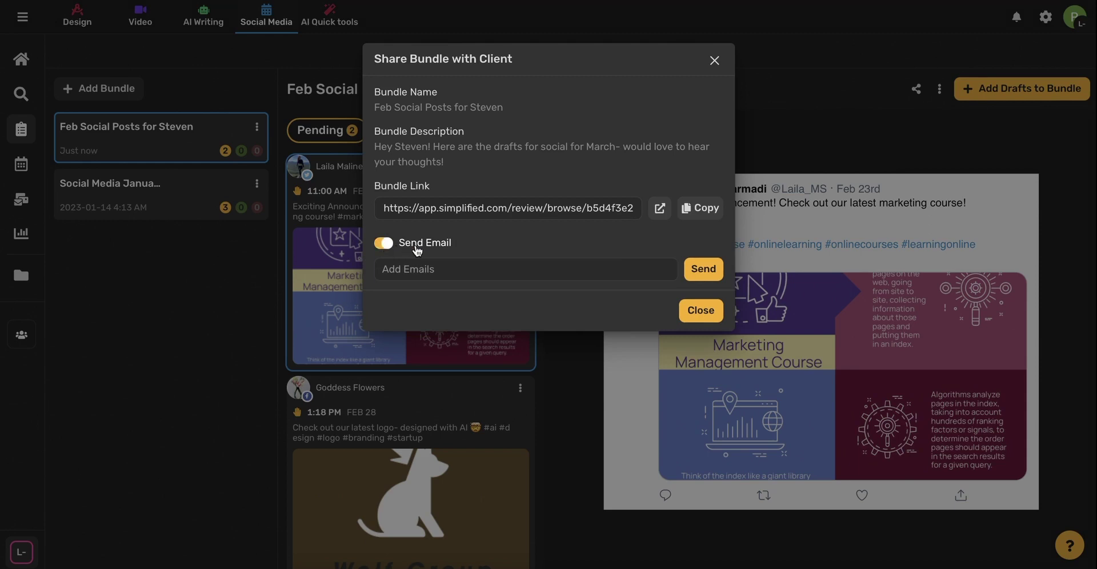
click(443, 268)
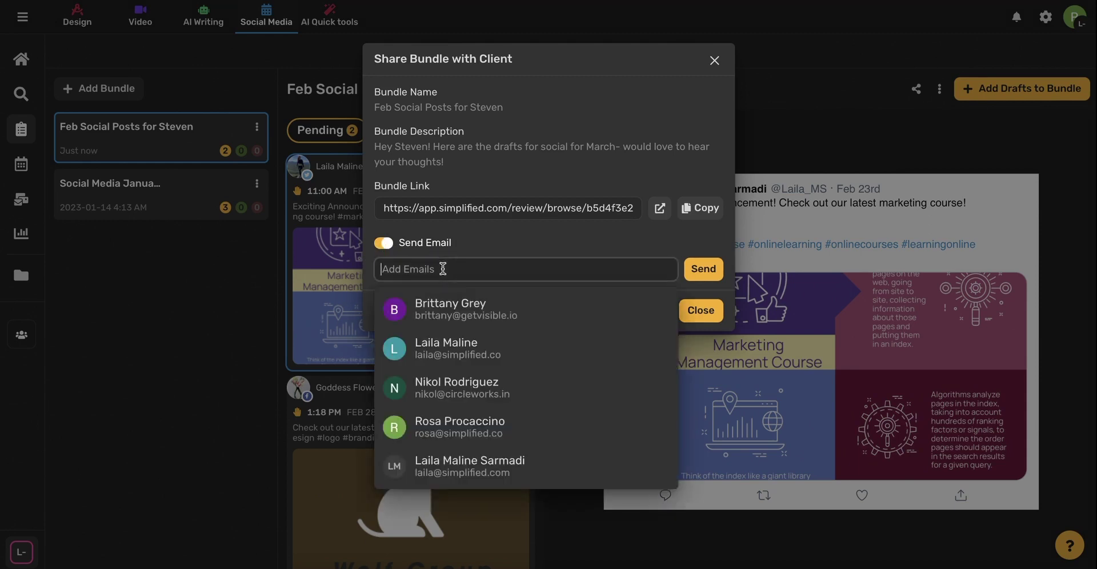
click(448, 349)
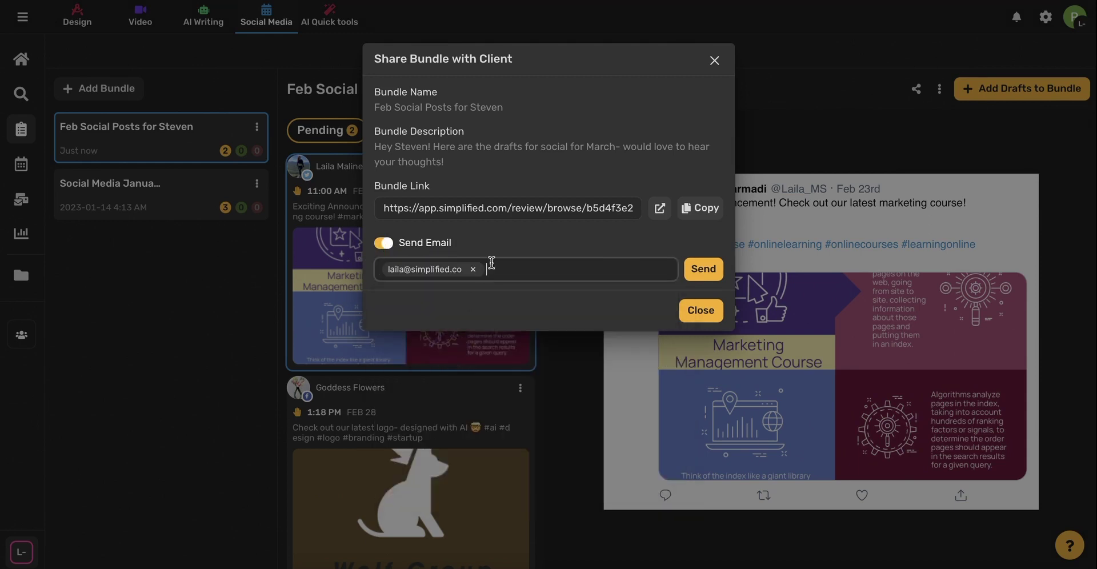
click(704, 270)
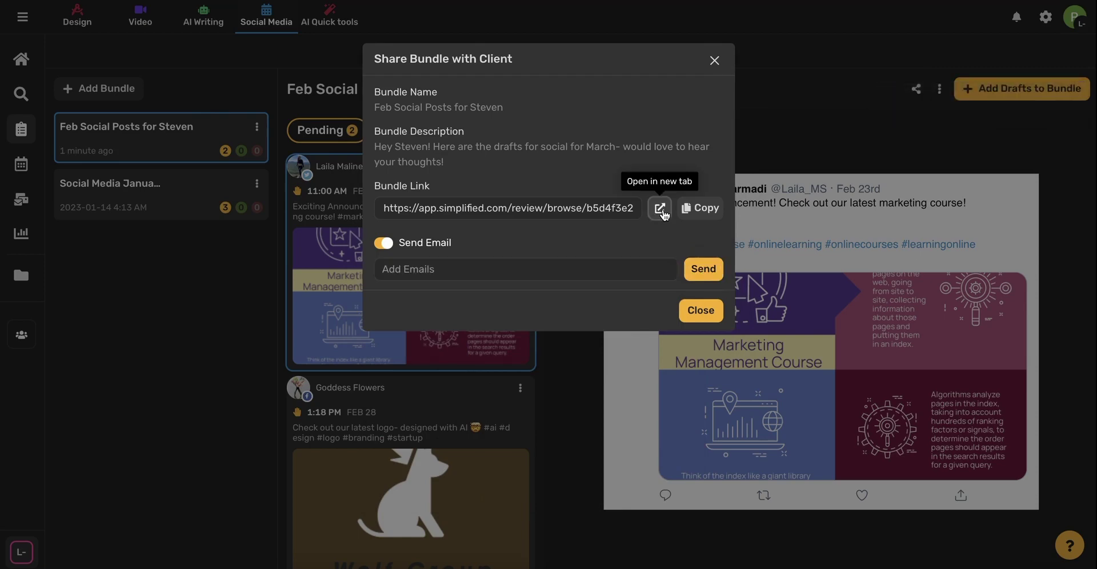
- Open the bundle's external review page, approve the Marketing Management Course post, and check the approved posts
click(660, 210)
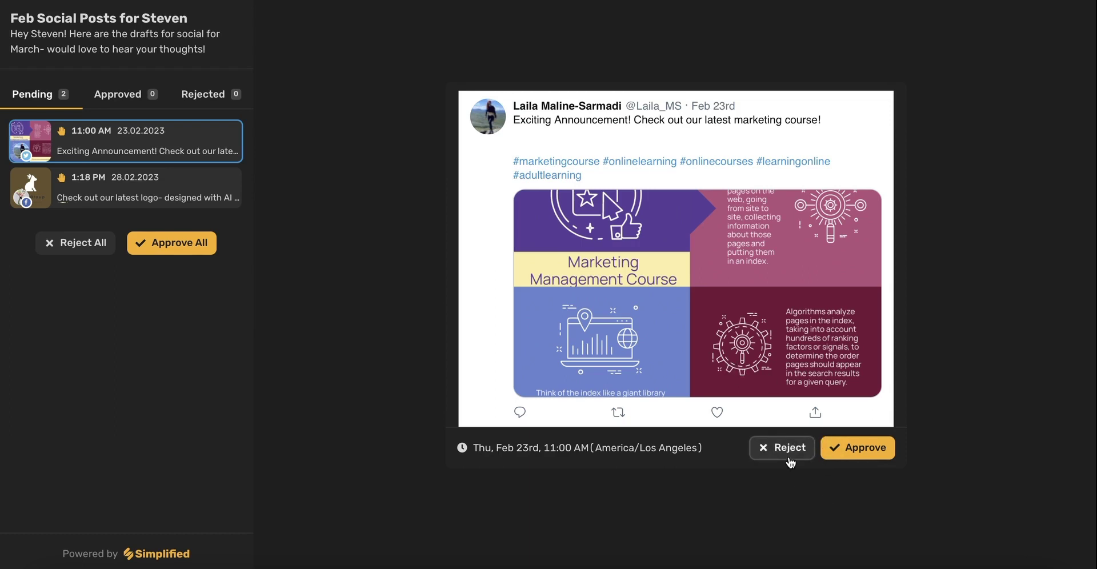
click(849, 451)
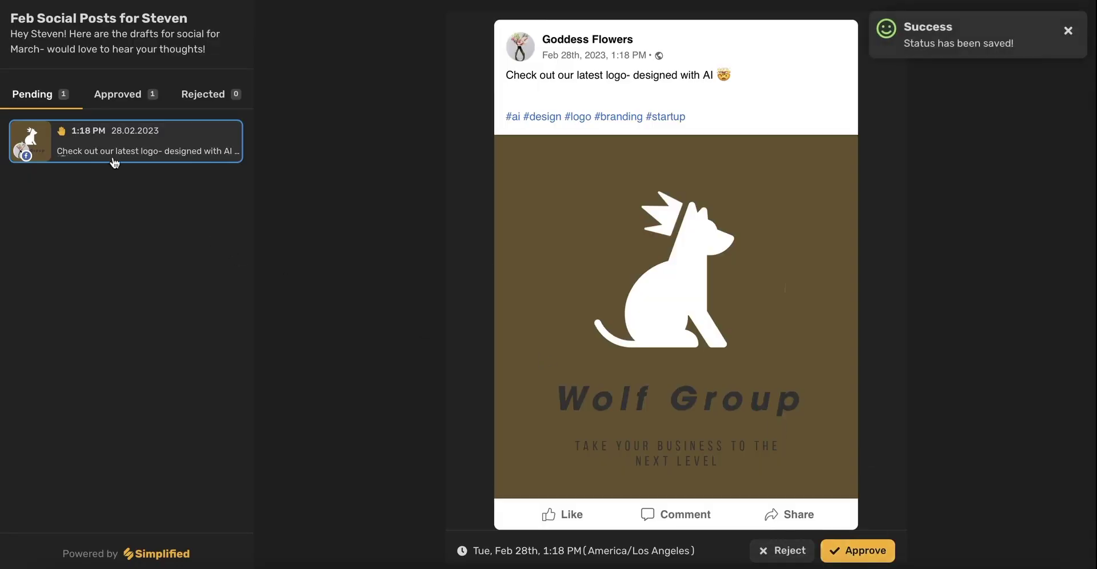
click(118, 104)
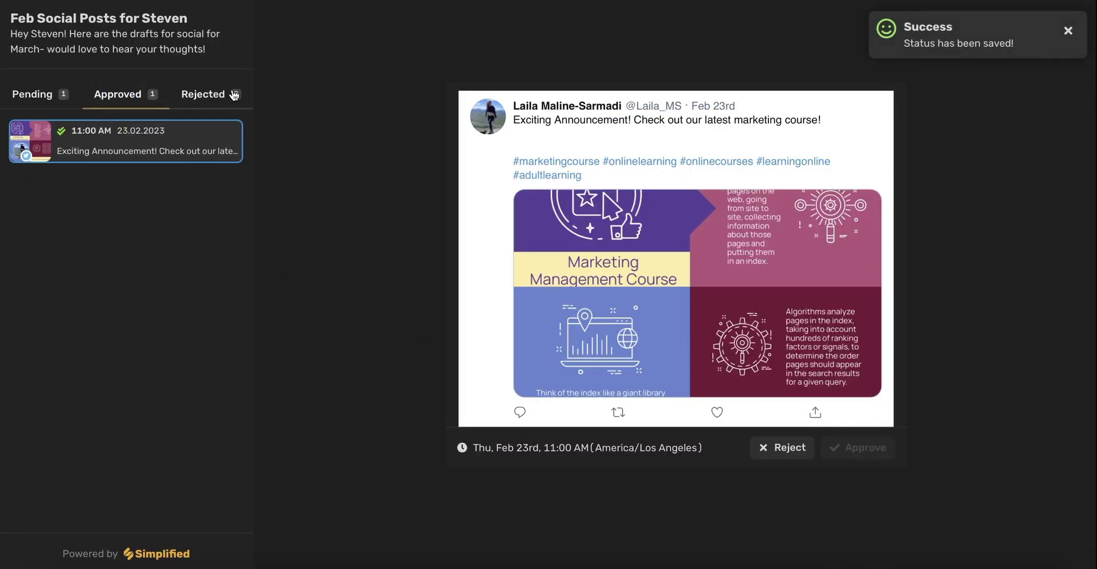
- Reject the pending Wolf Group logo post with the comment "Love this! Can we change the background color?" and the client's first name
click(40, 96)
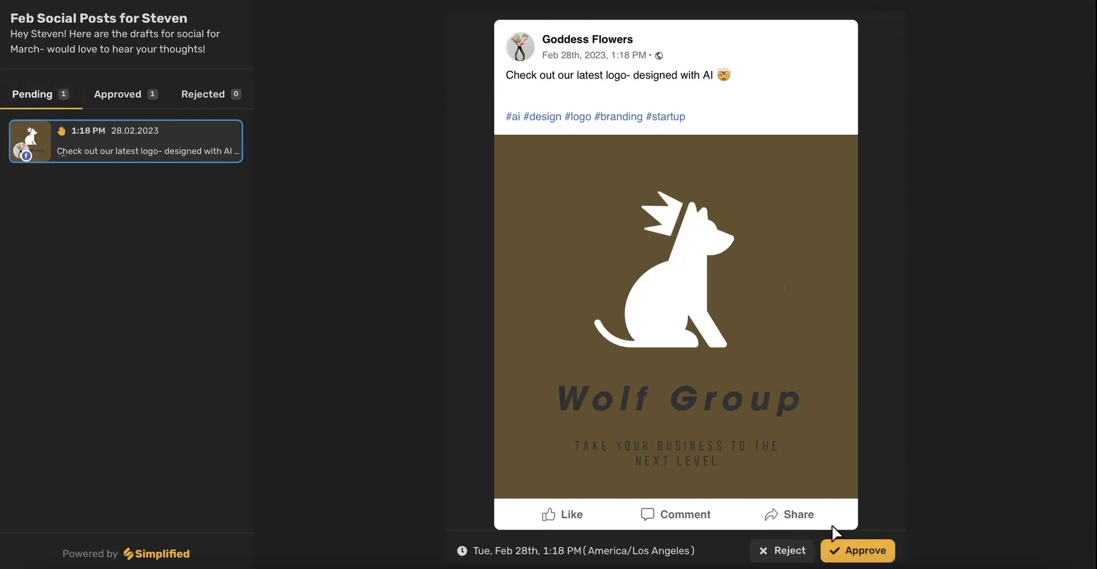
click(782, 552)
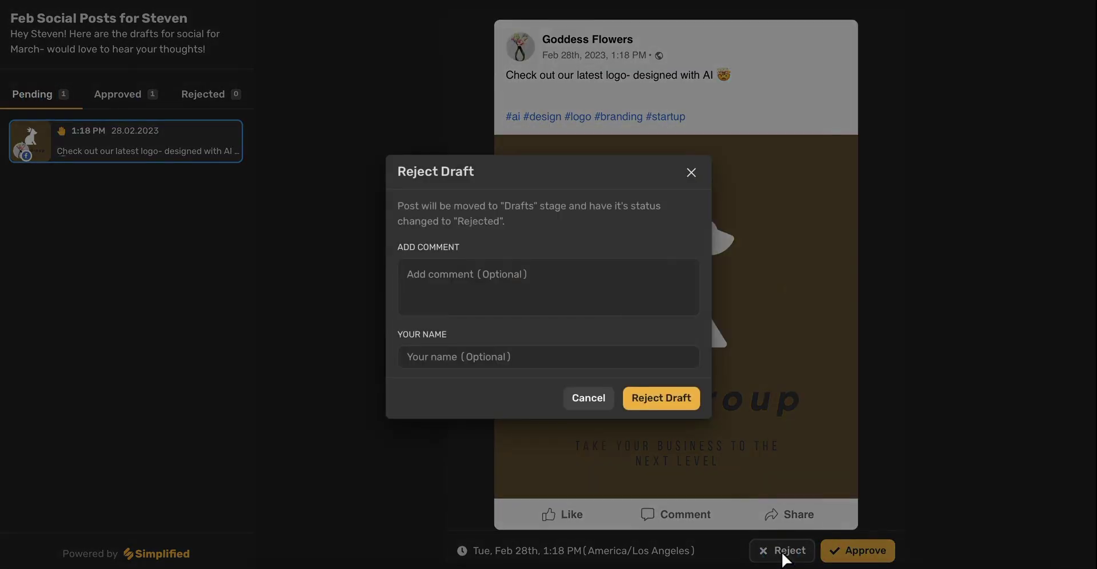
click(513, 294)
text(Love this! Ca)
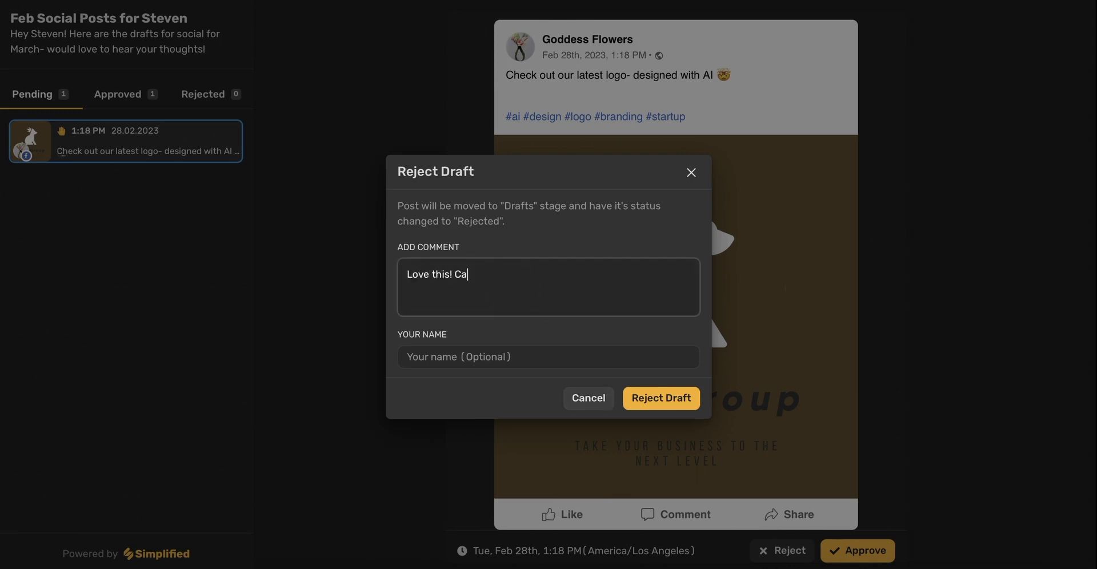
text(n we change the background color?)
key(Tab)
text(S)
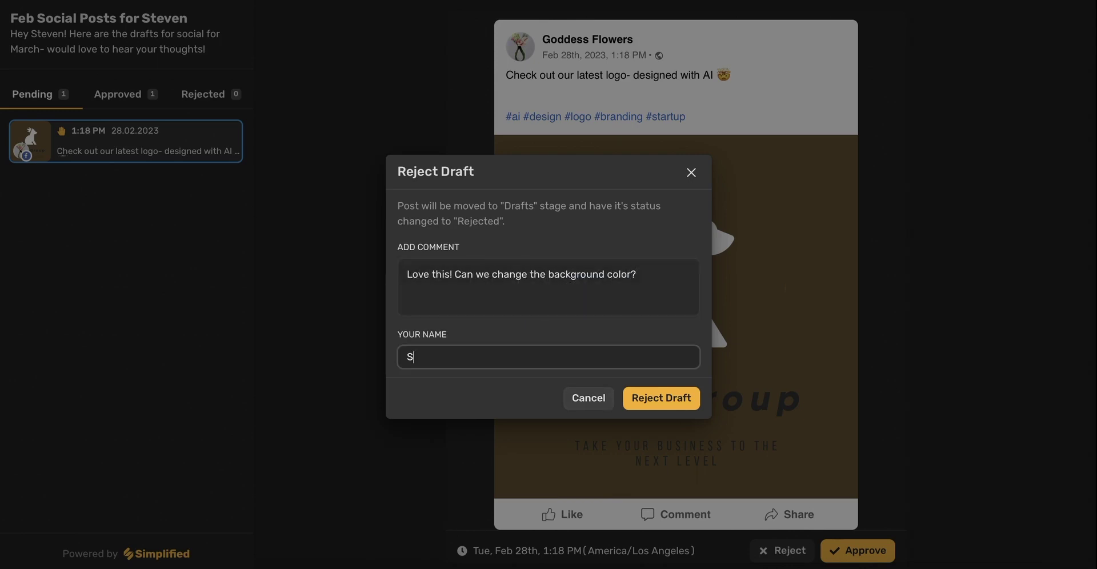
text(teven)
click(532, 317)
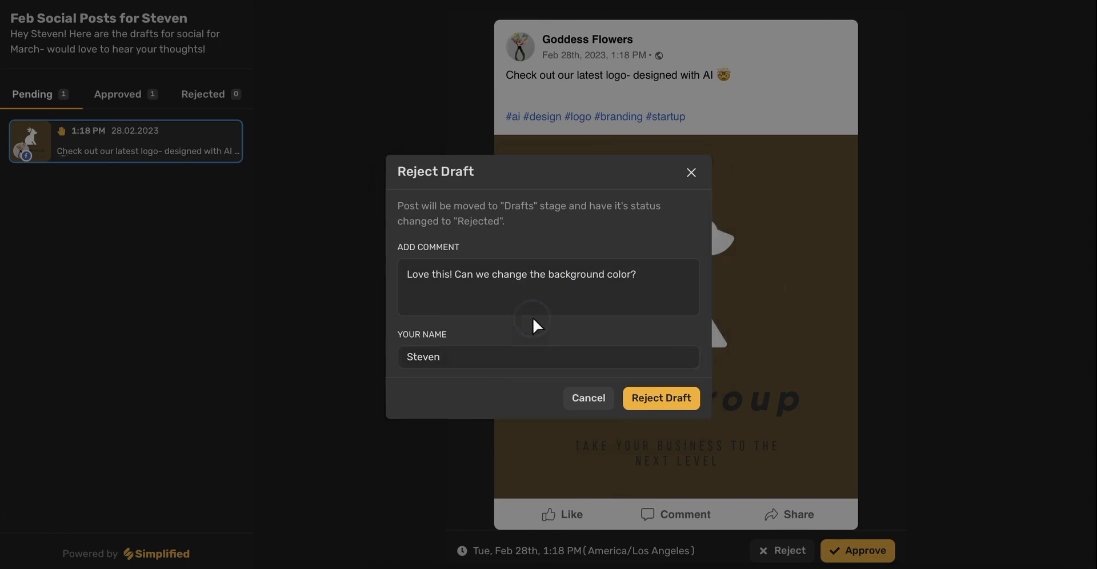
click(661, 408)
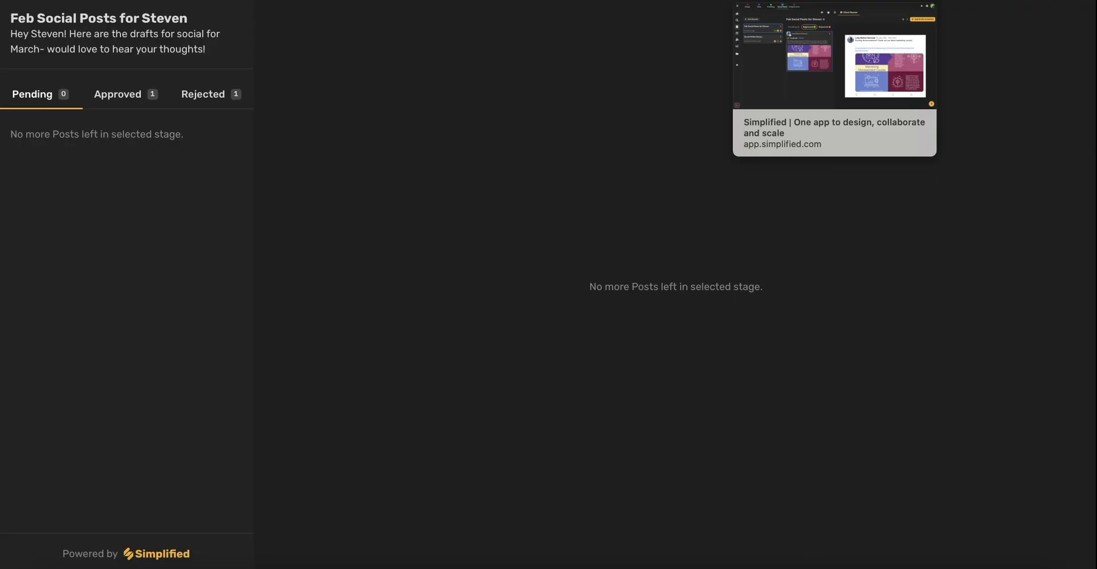
- Return to the bundle in the planning workspace and examine its rejected post
click(777, 0)
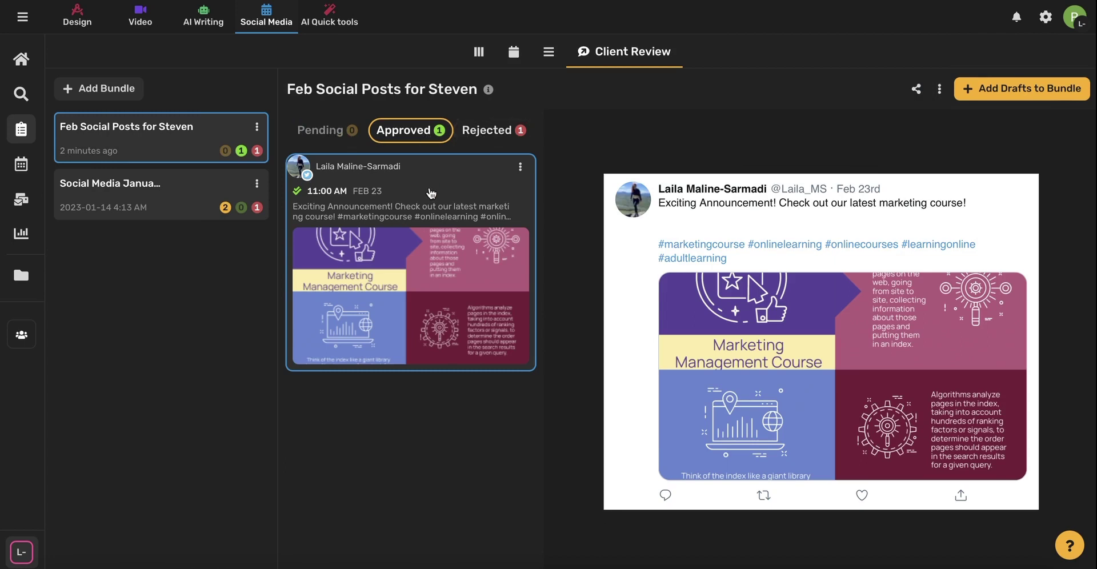
click(487, 134)
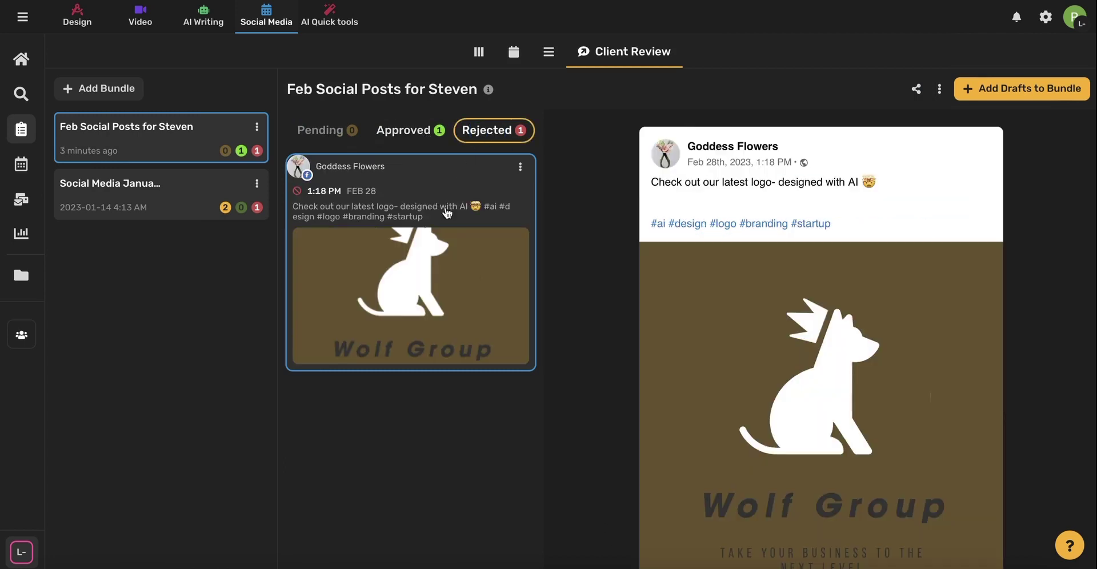
scroll(863, 355, down, 1)
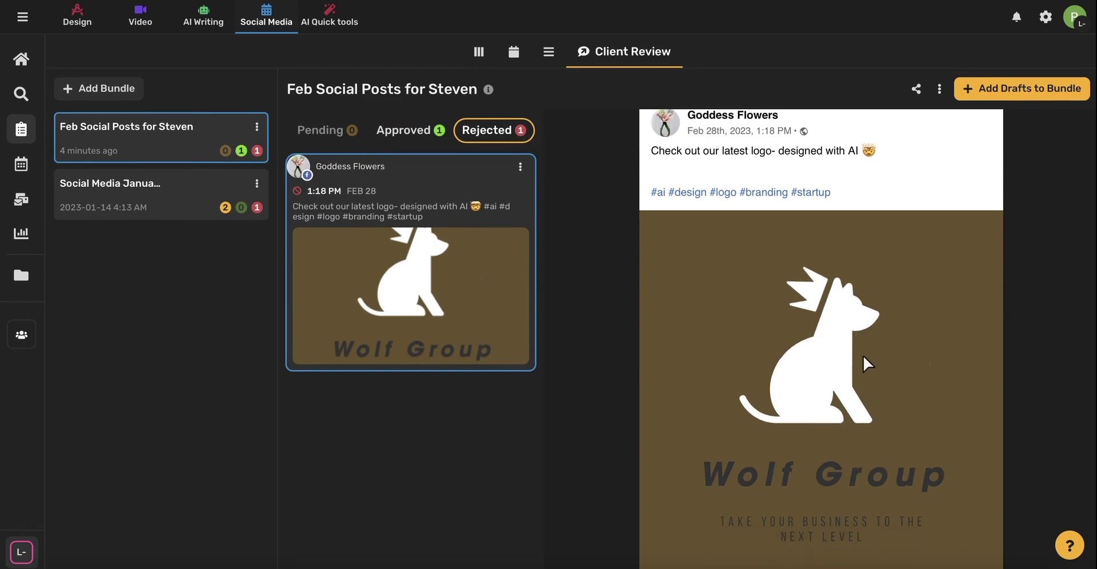
- Open the rejected Wolf Group draft from the board, read the client's comment, and return to client review
click(479, 51)
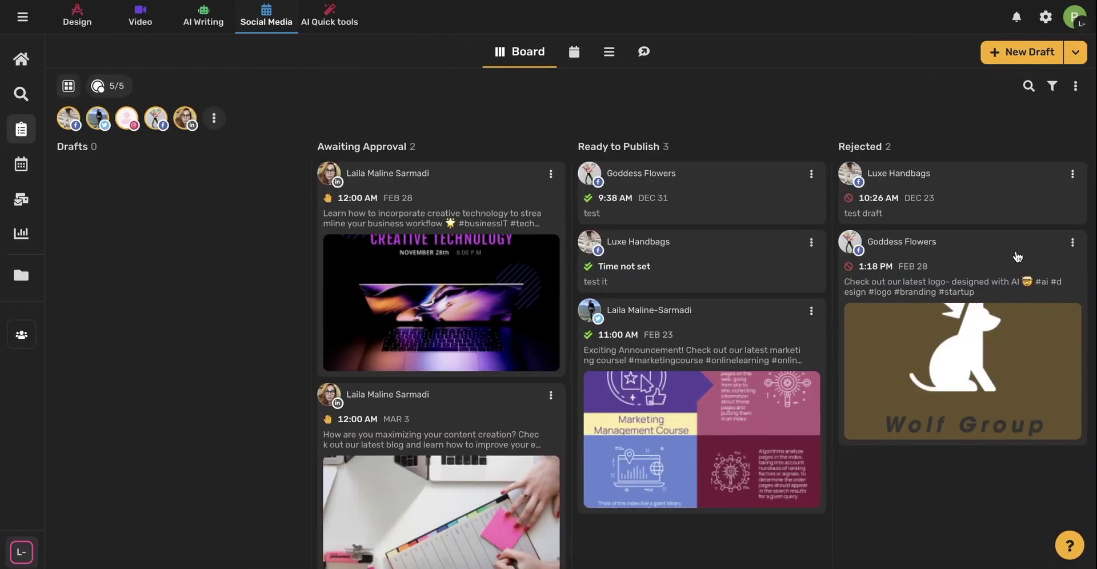
click(993, 370)
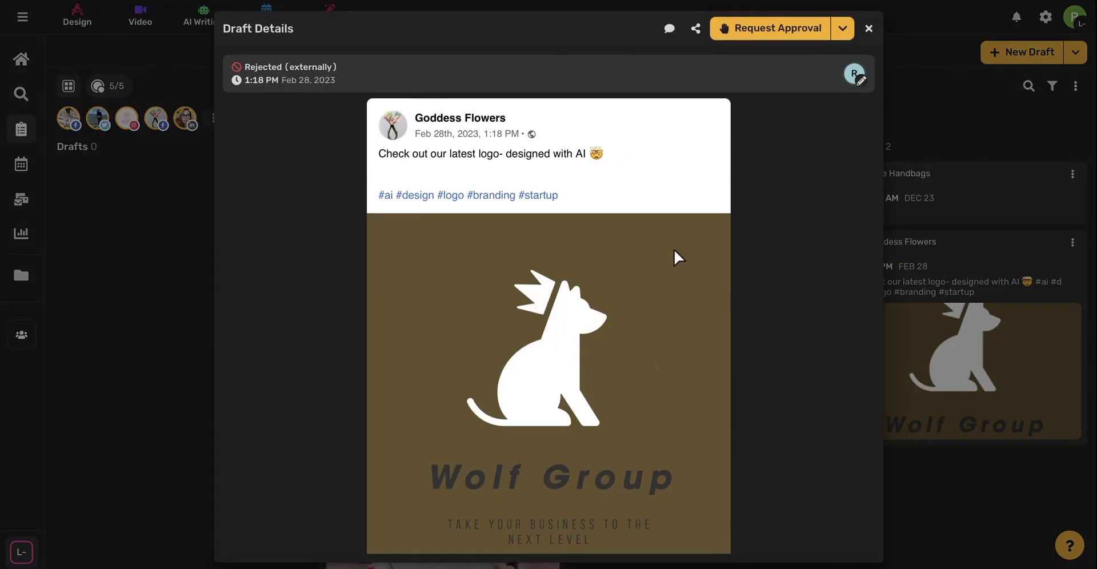
click(669, 29)
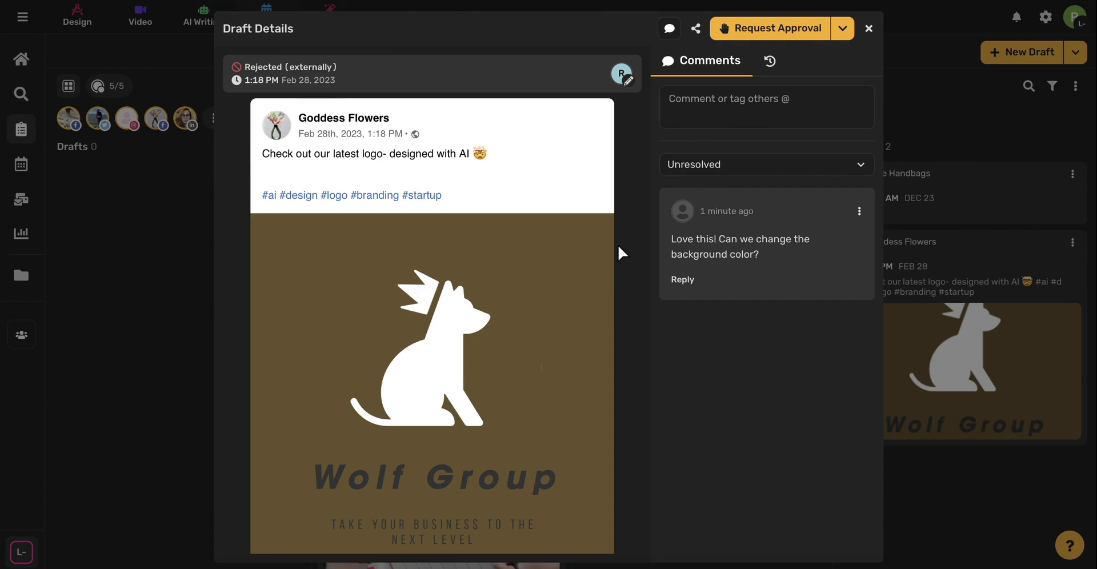
click(868, 28)
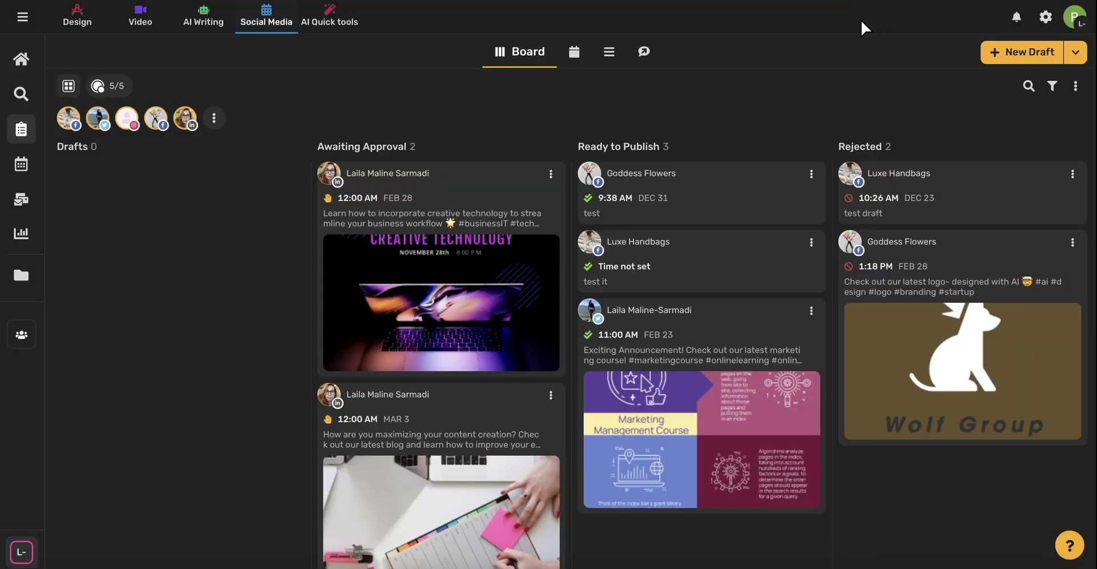
click(648, 51)
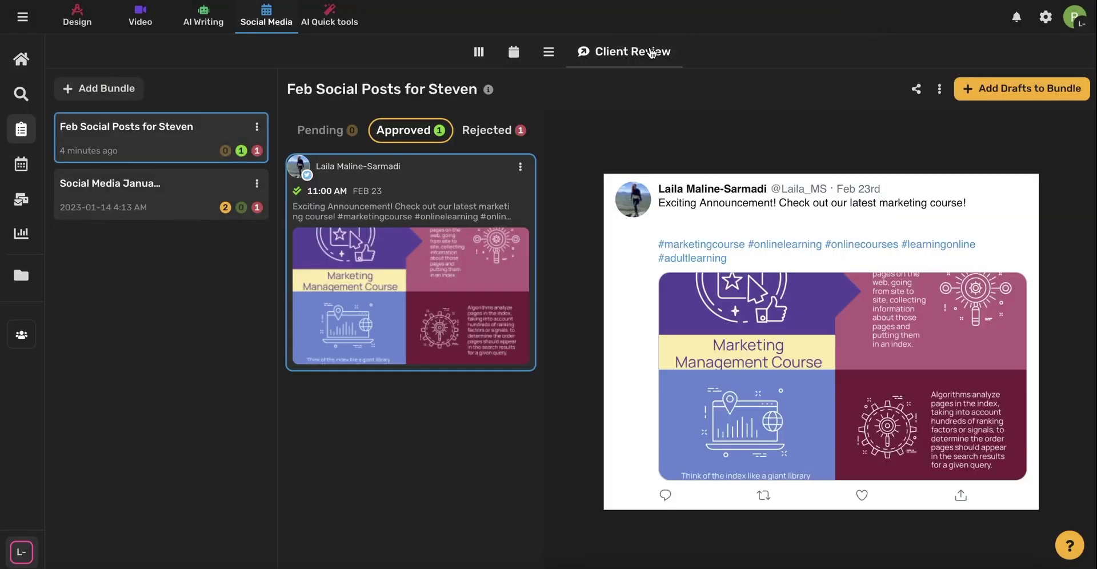